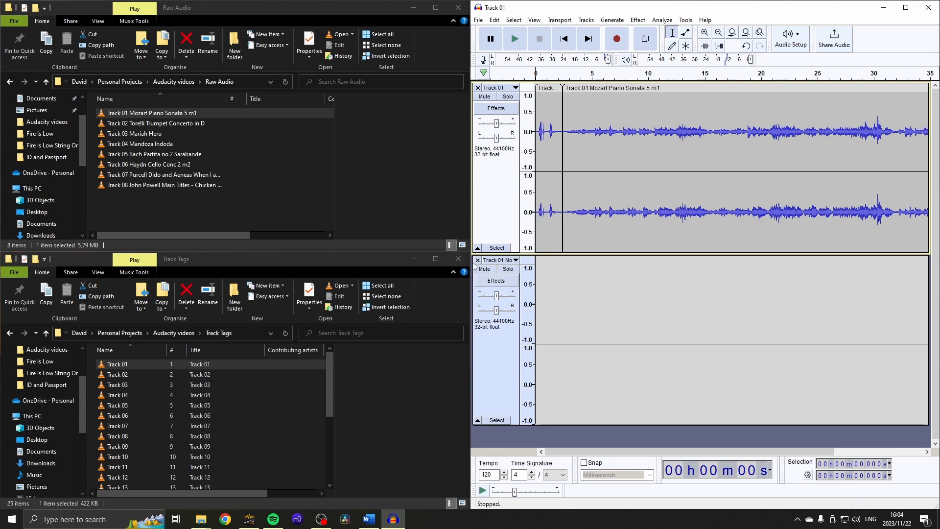
Remove the empty second track below the joined Track 01 clips.
{"action": "left_click", "coordinate": [477, 260]}
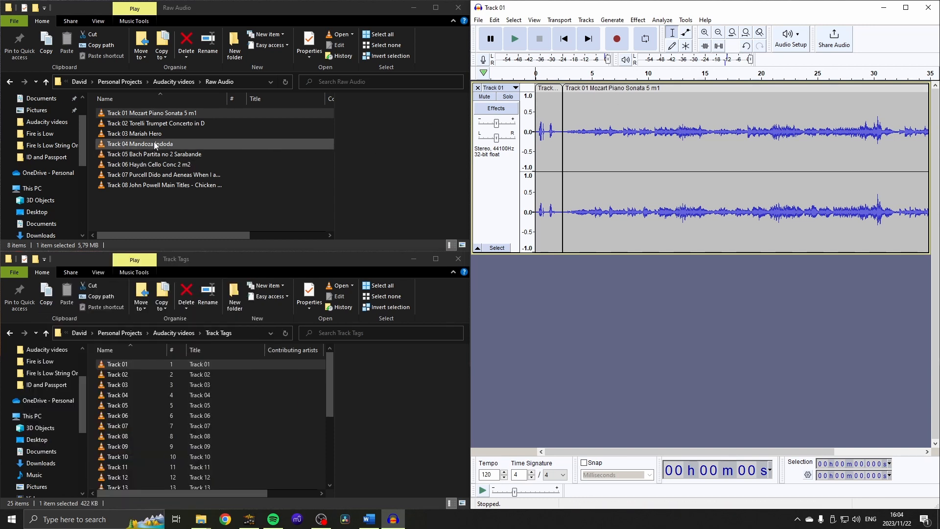
Import Track 04 Mandoza Indoda as a second track to compare its waveform with the Mozart clip, and remove it again.
{"action": "left_click", "coordinate": [179, 143]}
{"action": "left_click_drag", "start_coordinate": [180, 137], "coordinate": [660, 333]}
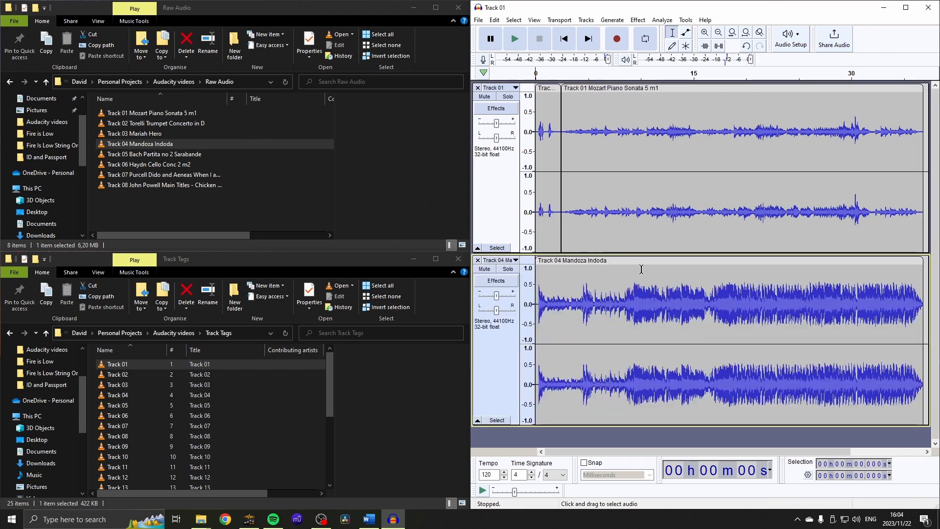
{"action": "left_click", "coordinate": [611, 261]}
{"action": "key", "text": "Delete"}
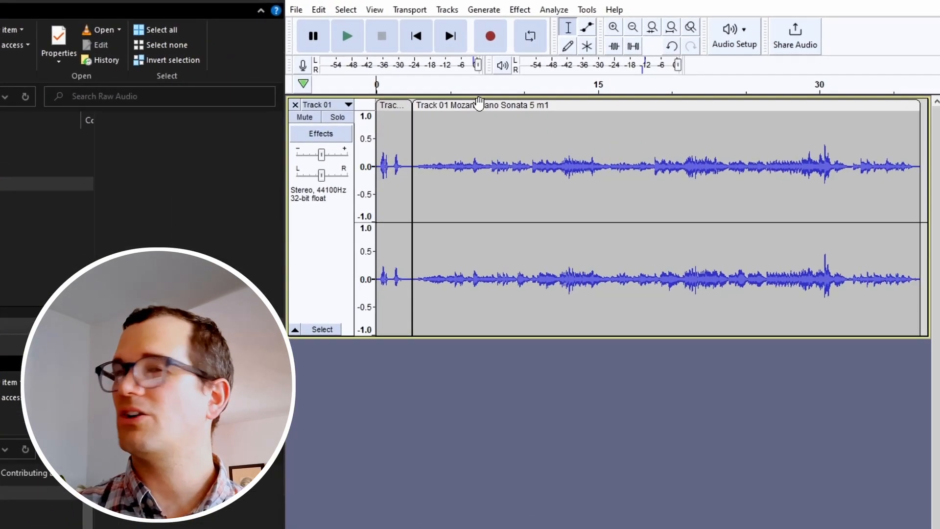
Apply Loudness Normalization to the Mozart Piano Sonata clip, normalizing perceived loudness to -23.0 LUFS.
{"action": "left_click", "coordinate": [608, 87]}
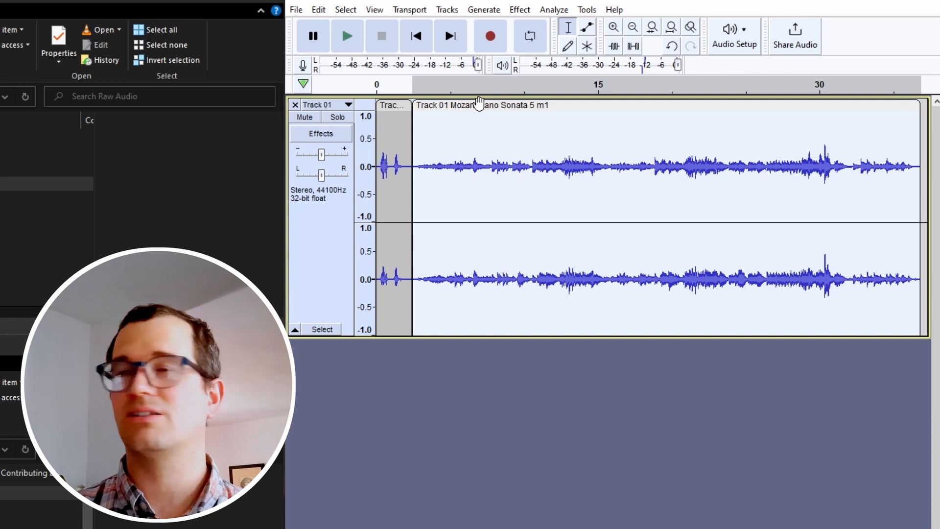
{"action": "left_click", "coordinate": [519, 10]}
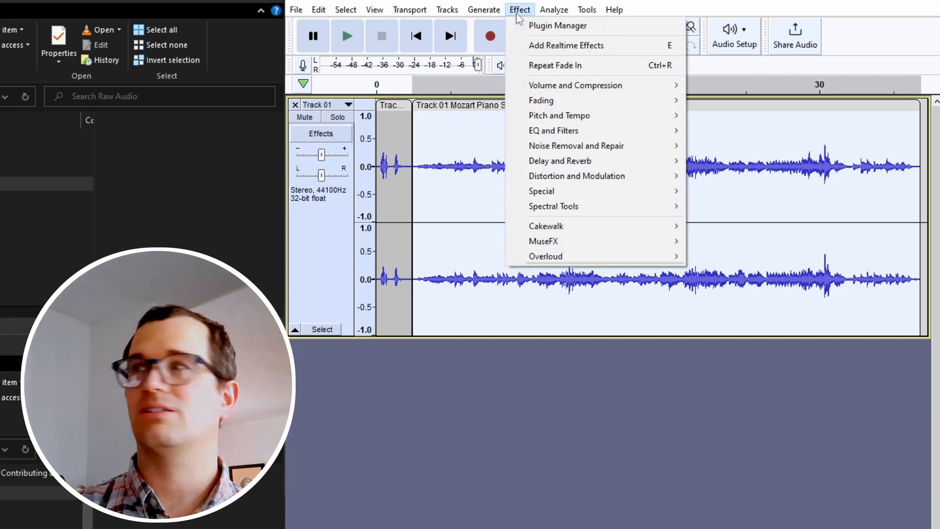
{"action": "mouse_move", "coordinate": [563, 89]}
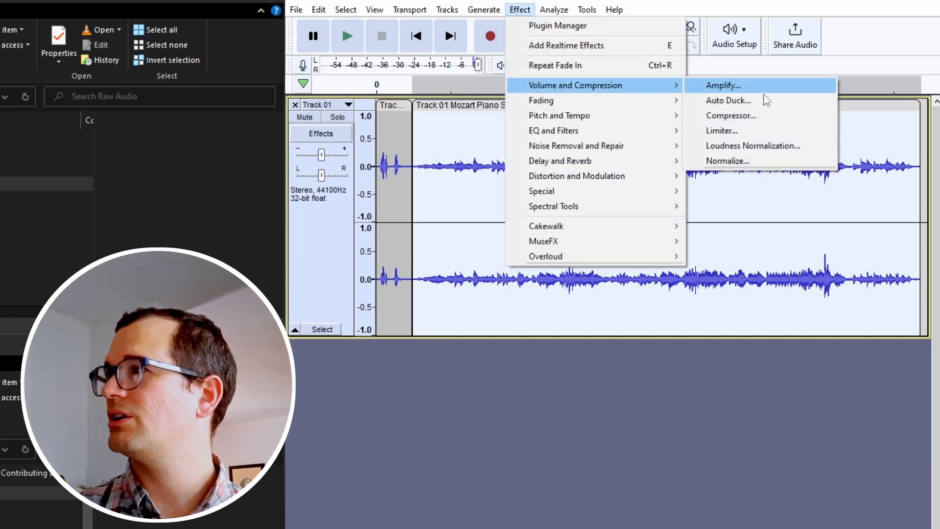
{"action": "left_click", "coordinate": [774, 146]}
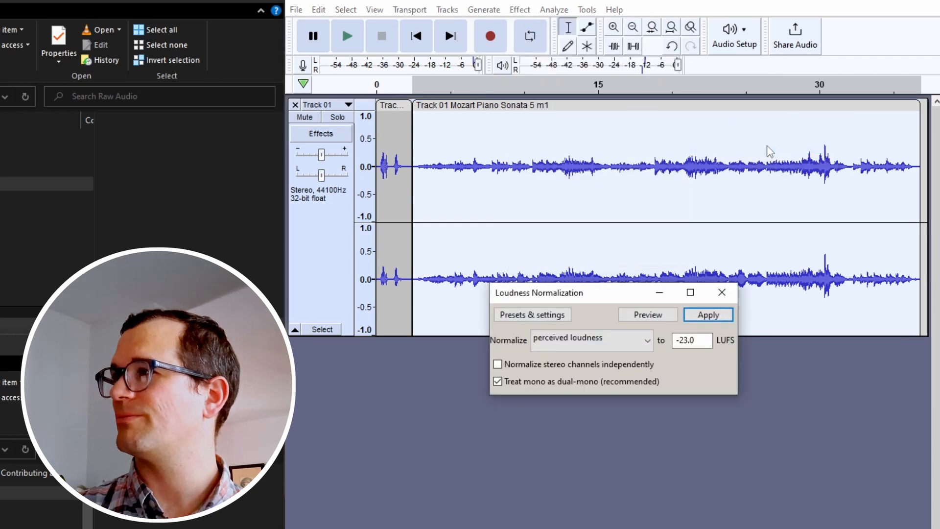
{"action": "left_click", "coordinate": [693, 339]}
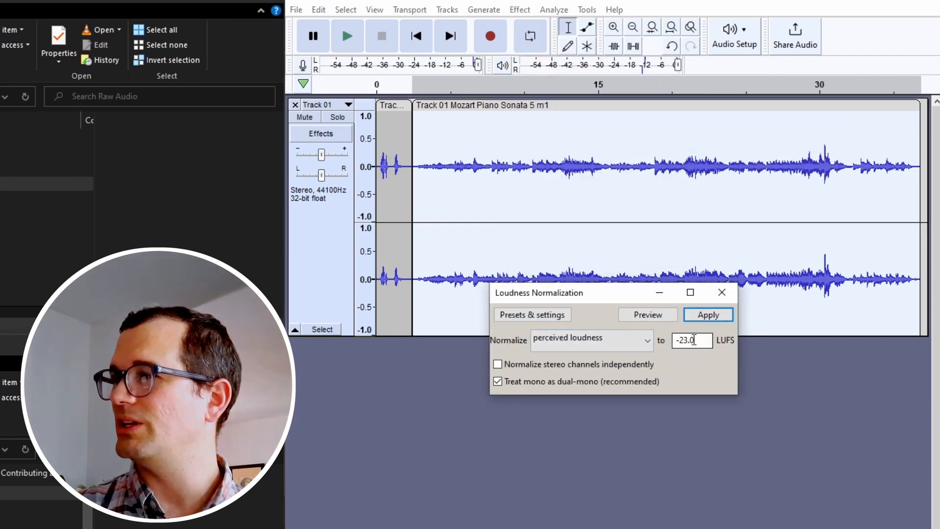
{"action": "left_click", "coordinate": [694, 339]}
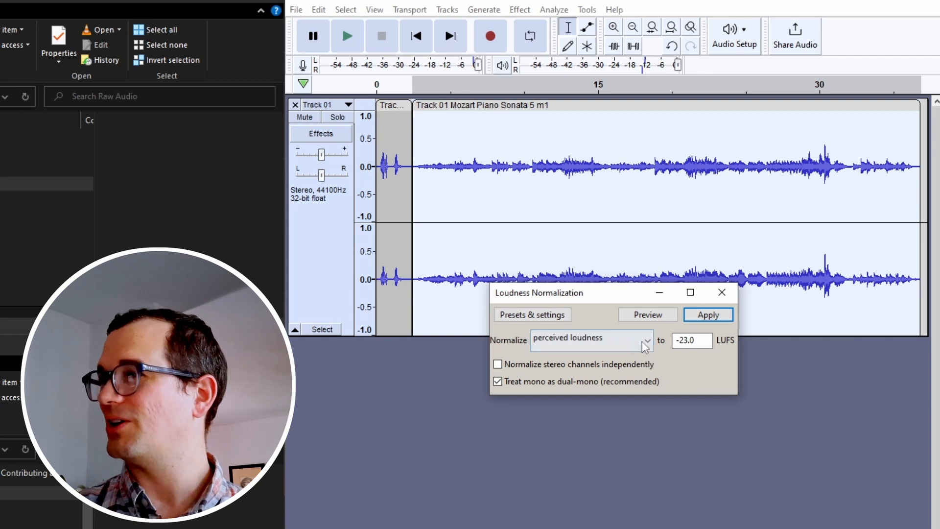
{"action": "left_click", "coordinate": [618, 346]}
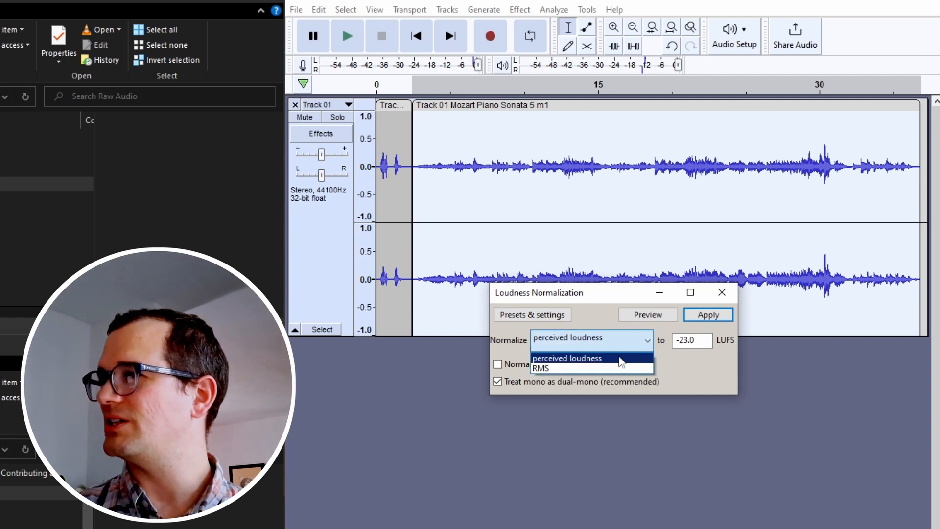
{"action": "left_click", "coordinate": [621, 361]}
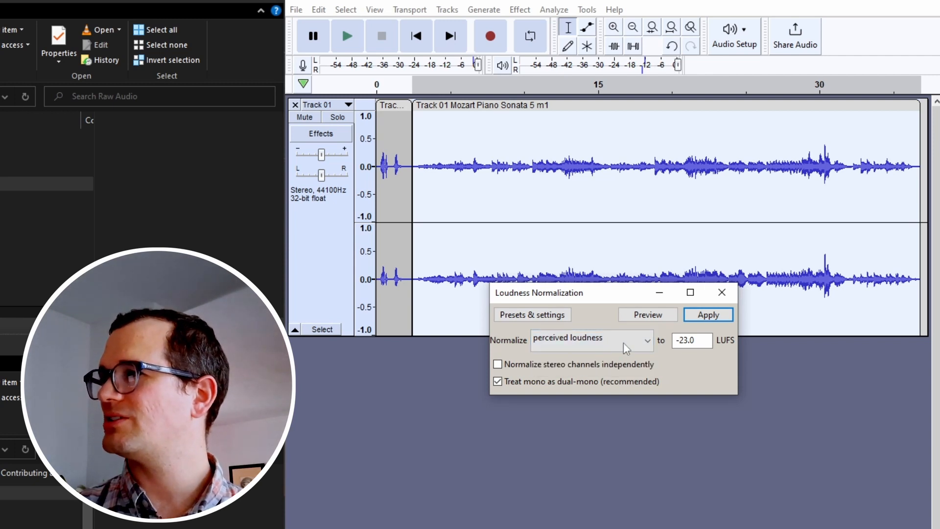
{"action": "left_click", "coordinate": [708, 315]}
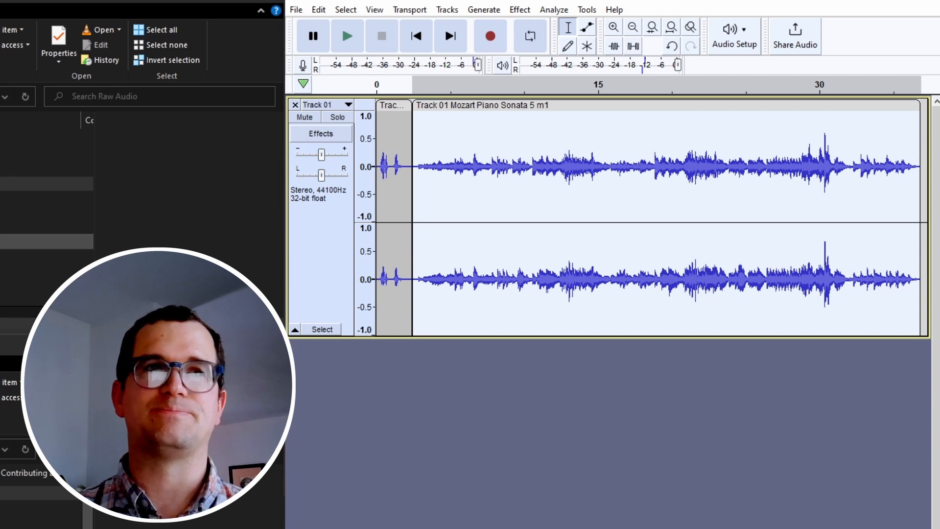
Start an audio export of the project and create a Final Tracks folder inside Music Test as its destination.
{"action": "left_click", "coordinate": [481, 366]}
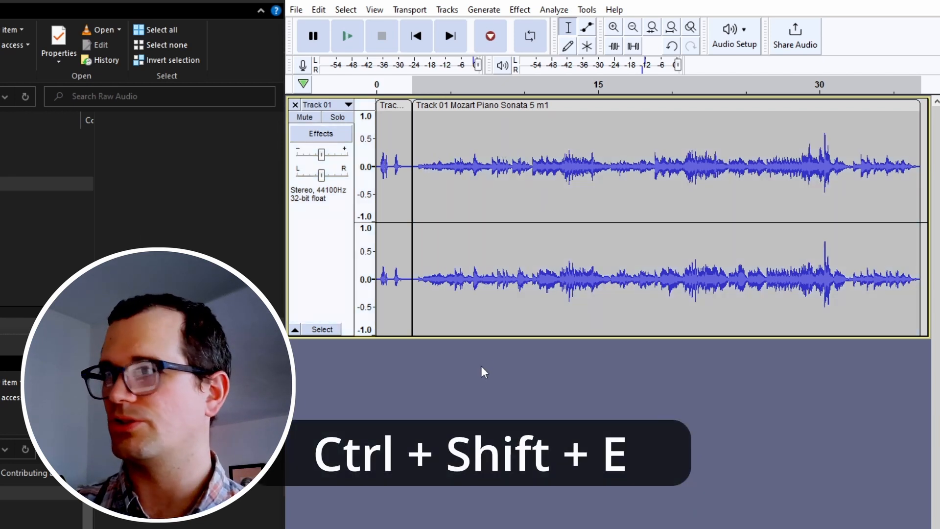
{"action": "key", "text": "ctrl+shift+e"}
{"action": "left_click", "coordinate": [642, 102]}
{"action": "left_click", "coordinate": [385, 128]}
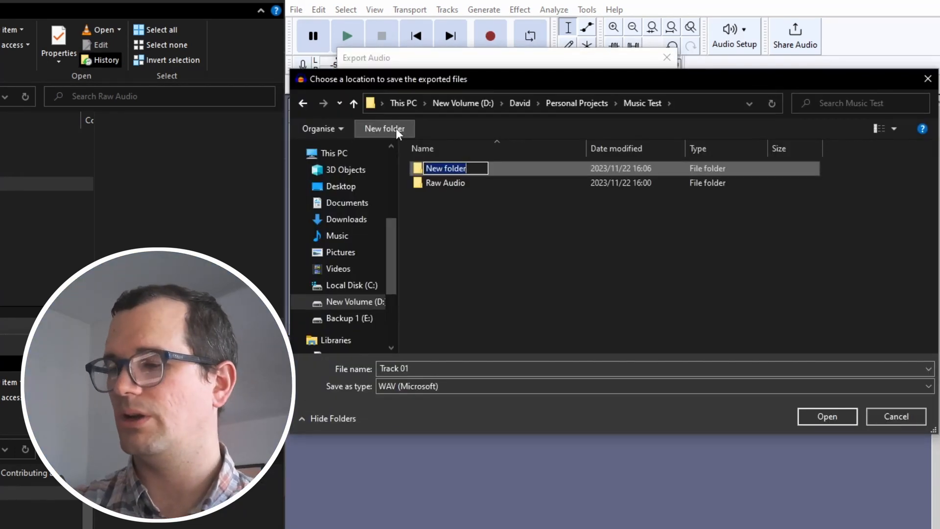
{"action": "type", "text": "Fina"}
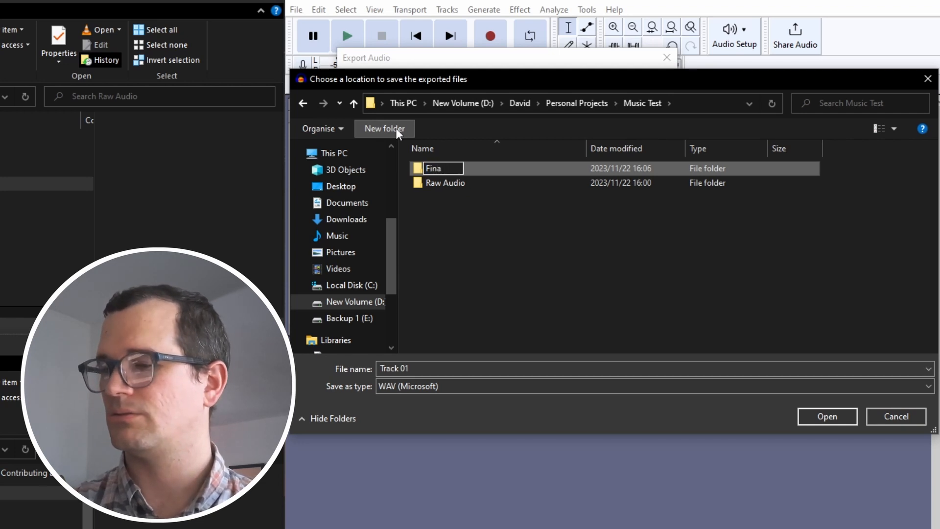
{"action": "type", "text": "l Tracks"}
{"action": "key", "text": "Return"}
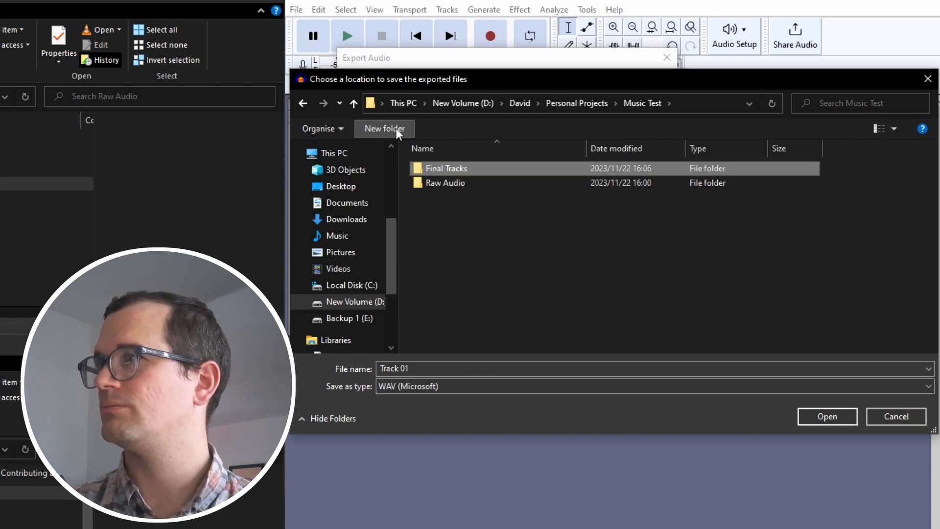
{"action": "key", "text": "Return"}
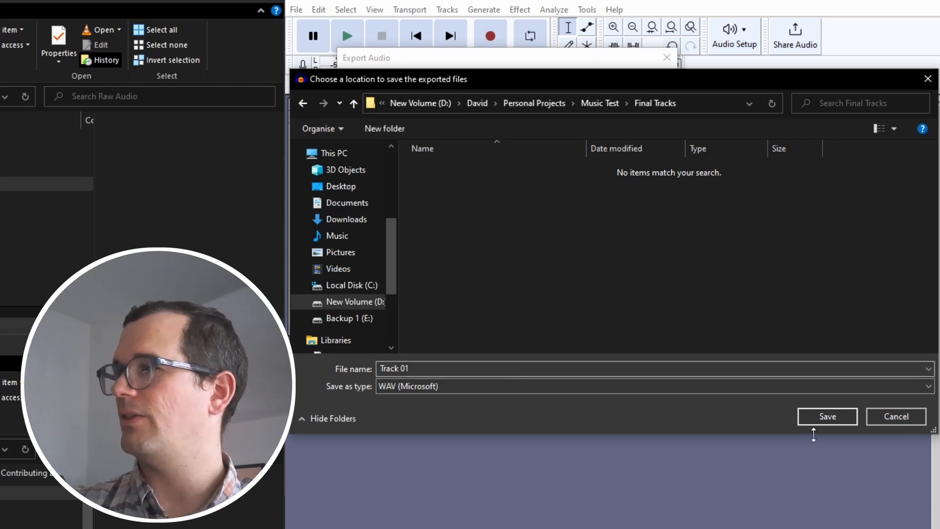
{"action": "left_click", "coordinate": [827, 417]}
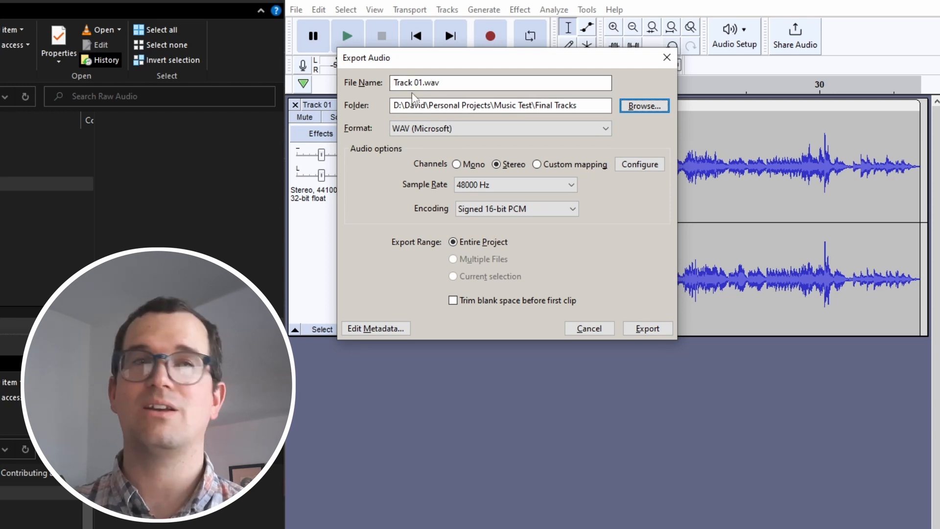
Export the project in MP3 format as Track 01.mp3 and remove the track from the project.
{"action": "left_click", "coordinate": [490, 128]}
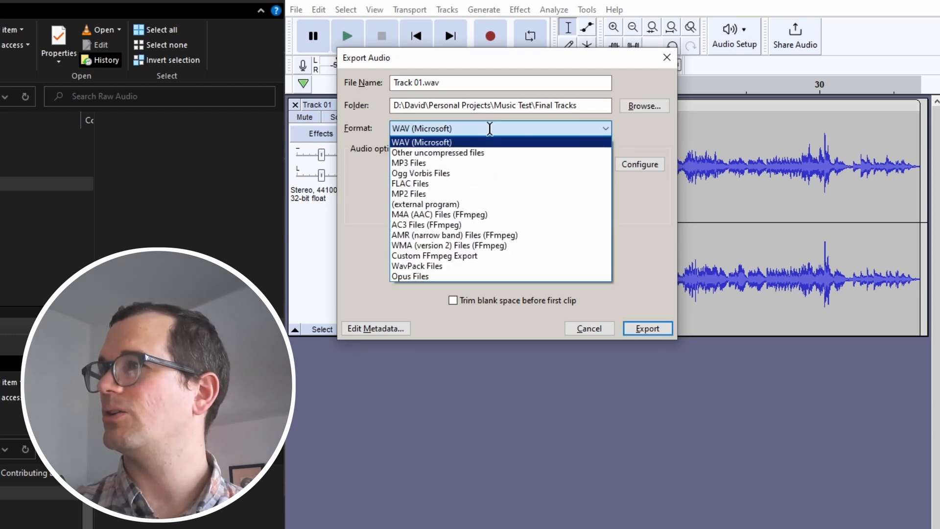
{"action": "left_click", "coordinate": [434, 163]}
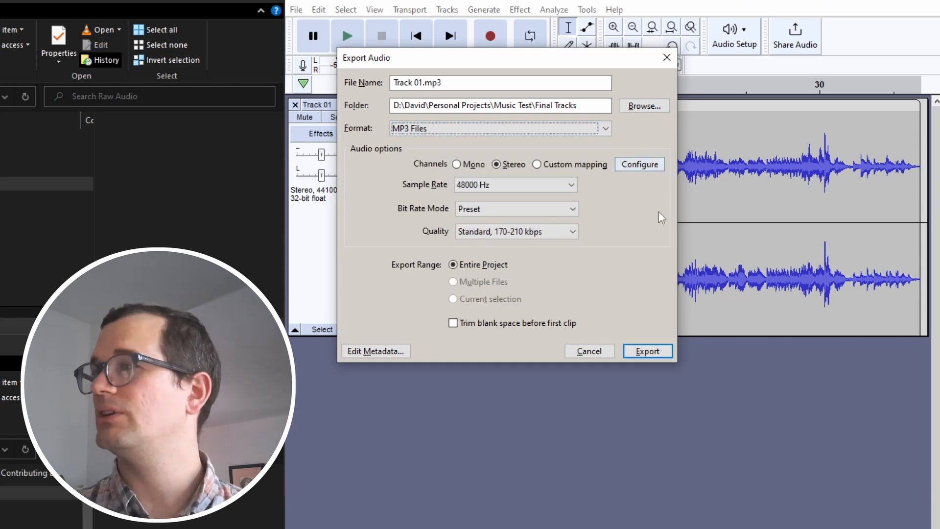
{"action": "left_click", "coordinate": [647, 350]}
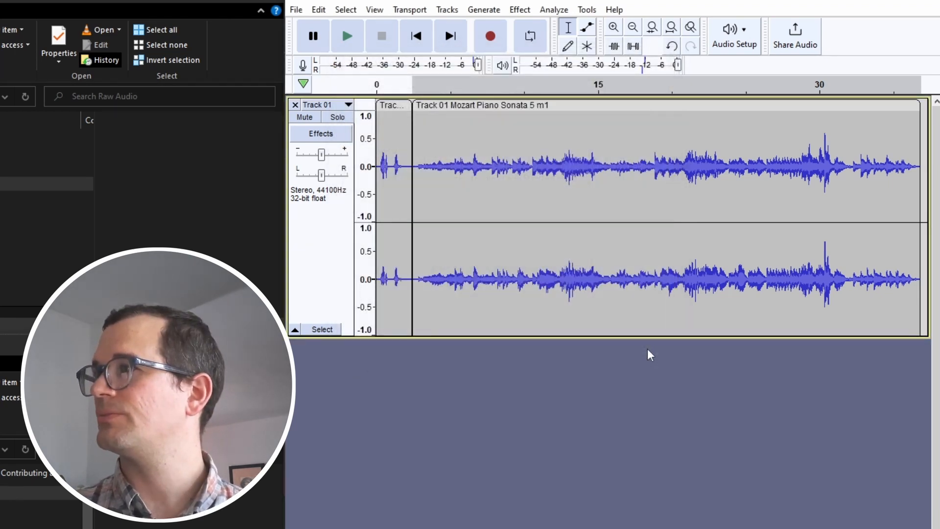
{"action": "left_click", "coordinate": [295, 105]}
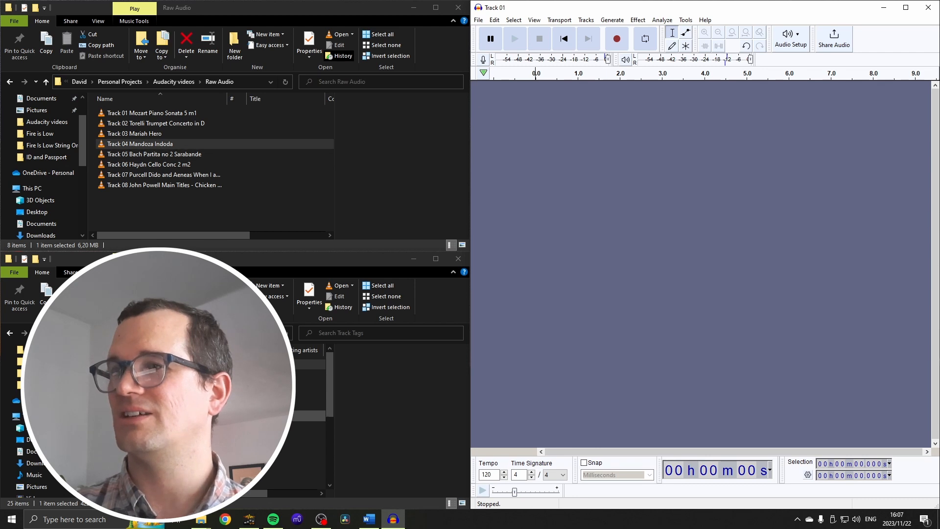
Import the Track 02 tag and Track 02 Torelli Trumpet Concerto in D, joining the music after the tag on one track.
{"action": "left_click_drag", "start_coordinate": [127, 375], "coordinate": [582, 222]}
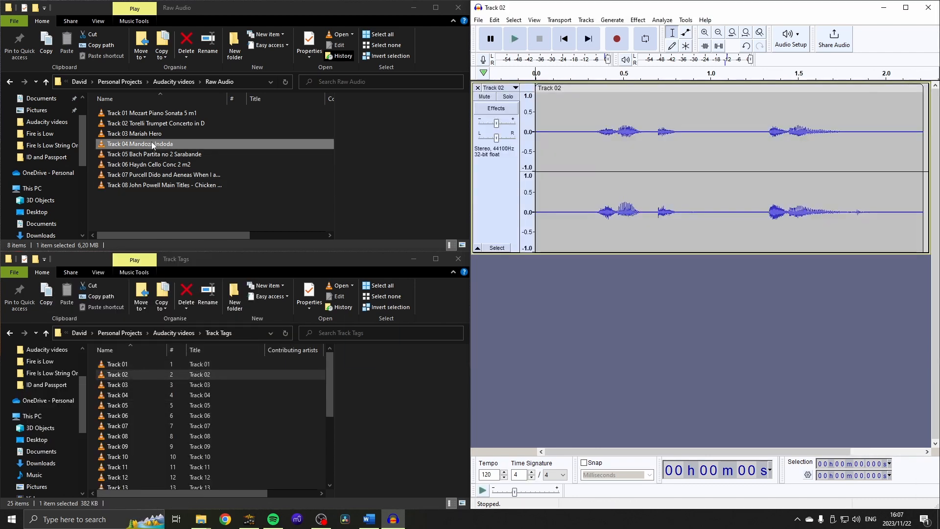
{"action": "left_click_drag", "start_coordinate": [143, 122], "coordinate": [636, 317]}
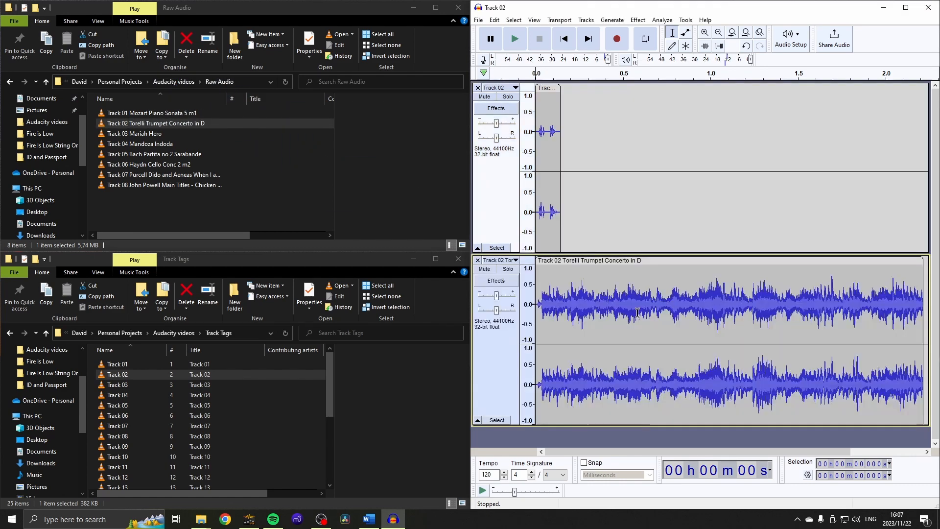
{"action": "left_click_drag", "start_coordinate": [612, 268], "coordinate": [629, 162]}
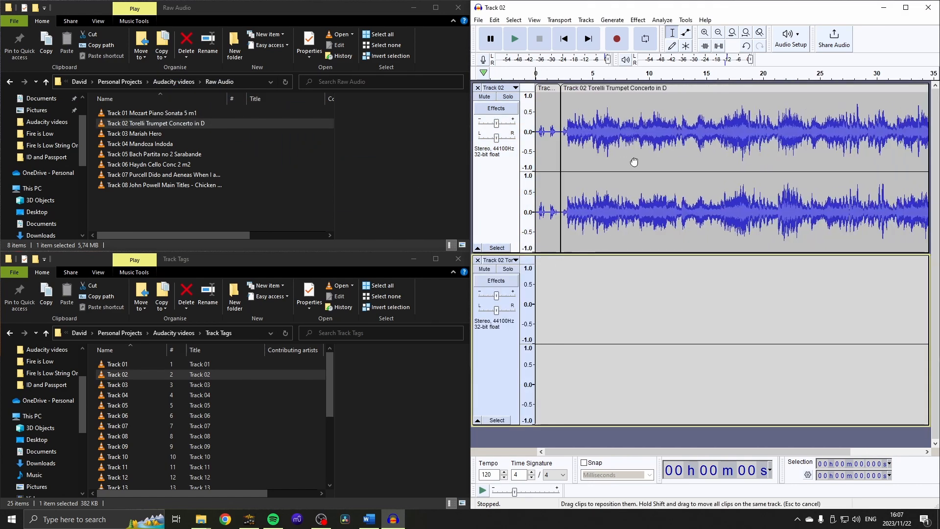
{"action": "left_click", "coordinate": [477, 260]}
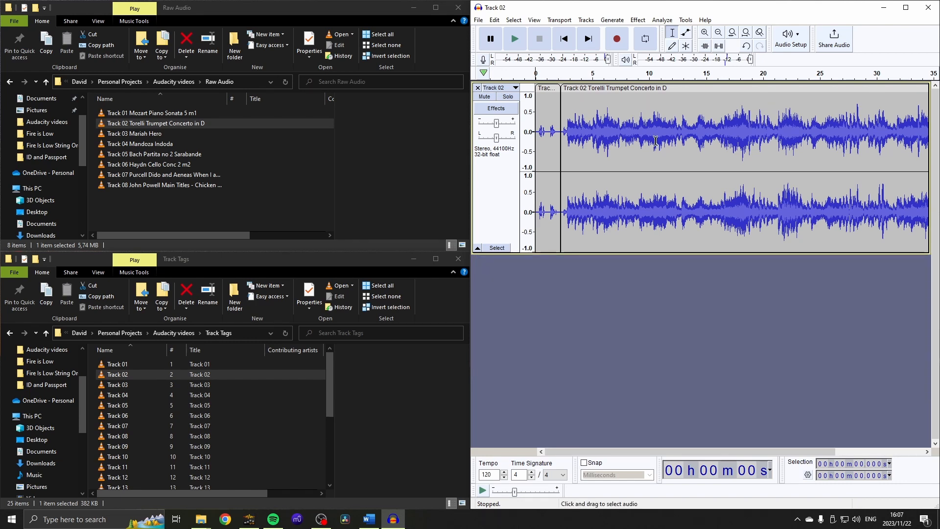
Repeat the last Loudness Normalization on the Torelli Trumpet Concerto clip and clear the selection.
{"action": "left_click", "coordinate": [595, 88]}
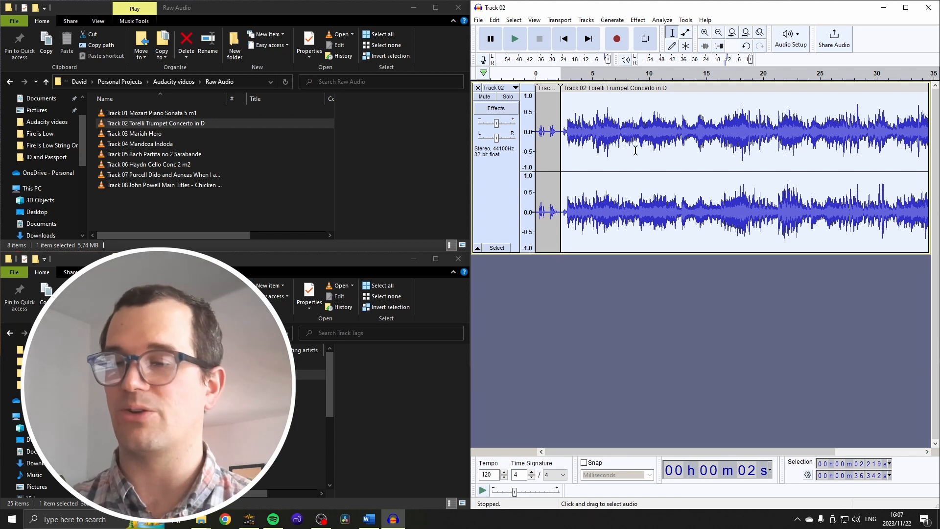
{"action": "key", "text": "ctrl+r"}
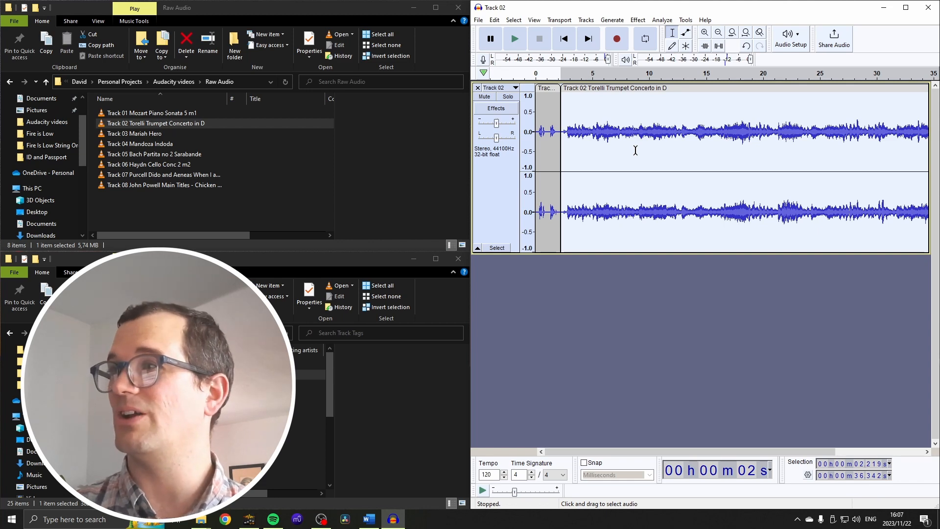
{"action": "left_click", "coordinate": [615, 267]}
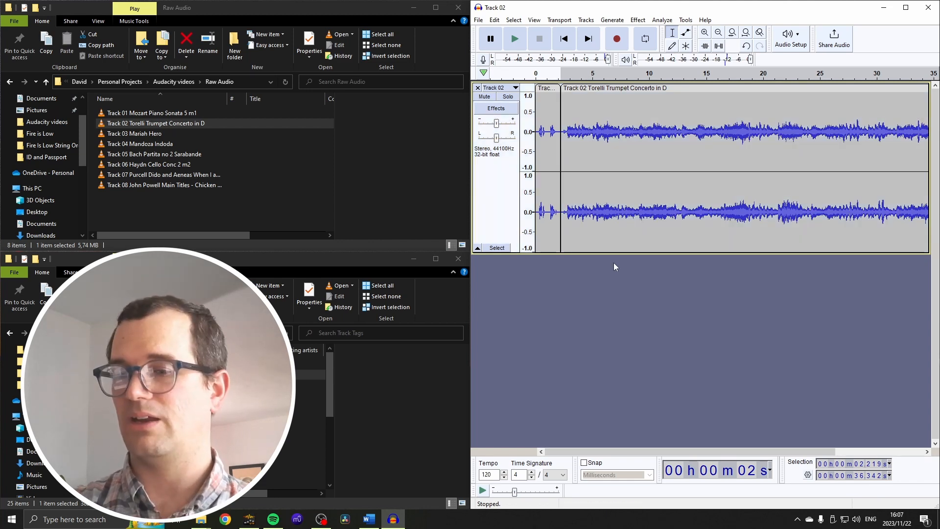
Export the project as Track 02.mp3 to the Final Tracks folder and remove the track from the project.
{"action": "key", "text": "ctrl+shift+e"}
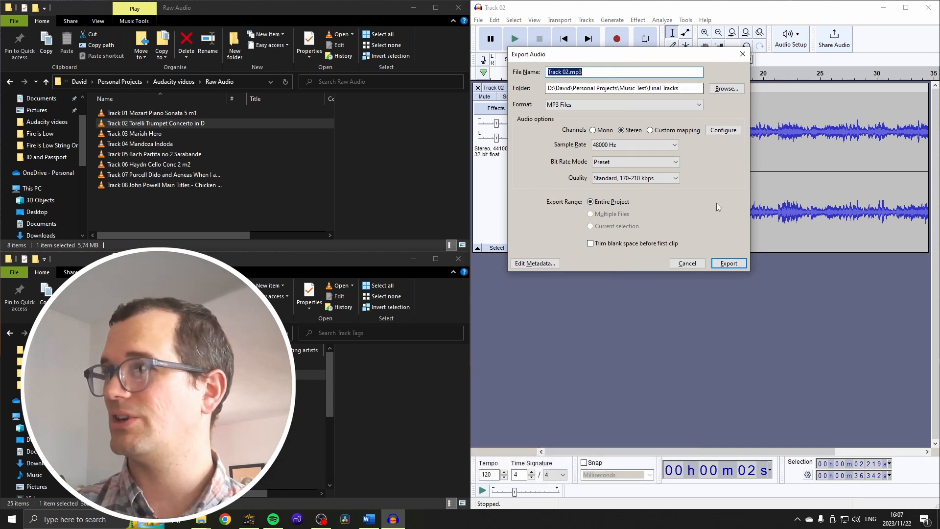
{"action": "left_click", "coordinate": [726, 263]}
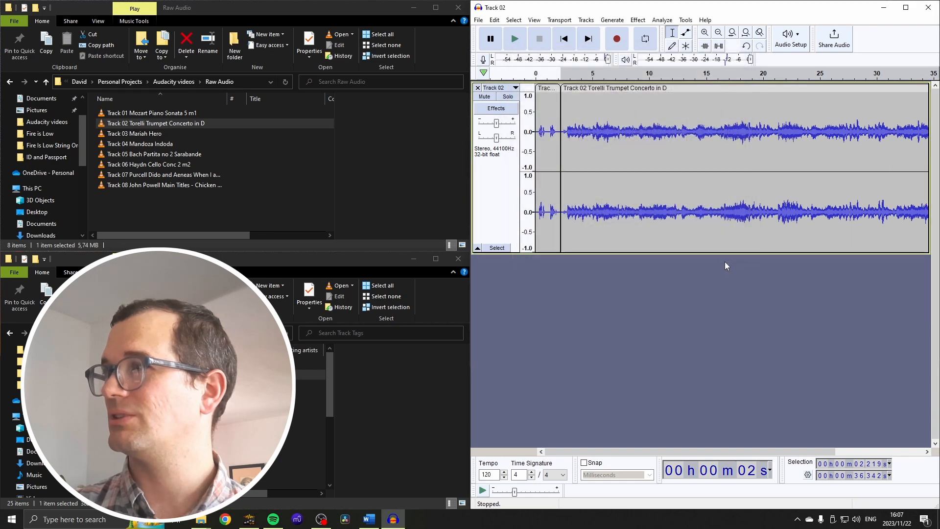
{"action": "left_click", "coordinate": [478, 88]}
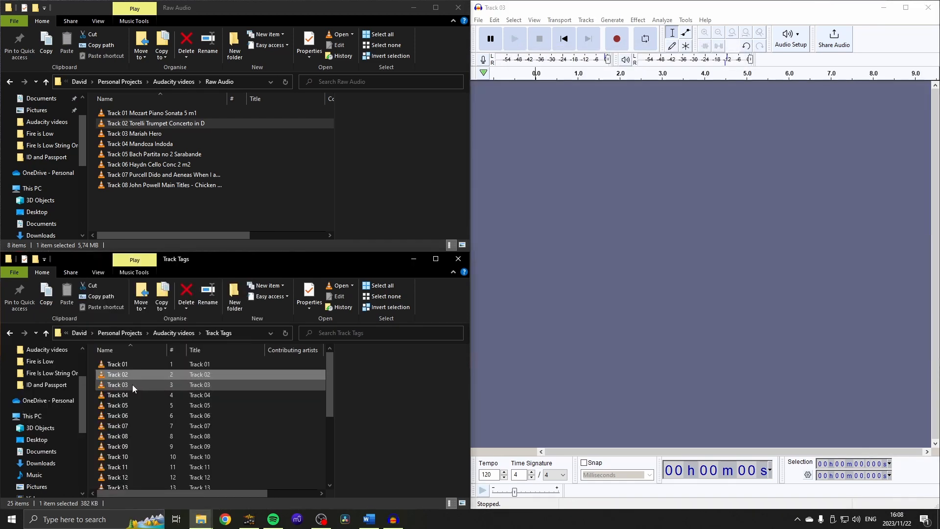
Import the Track 03 tag and Track 03 Mariah Hero, joining the music after the tag on one track.
{"action": "left_click_drag", "start_coordinate": [109, 387], "coordinate": [534, 225]}
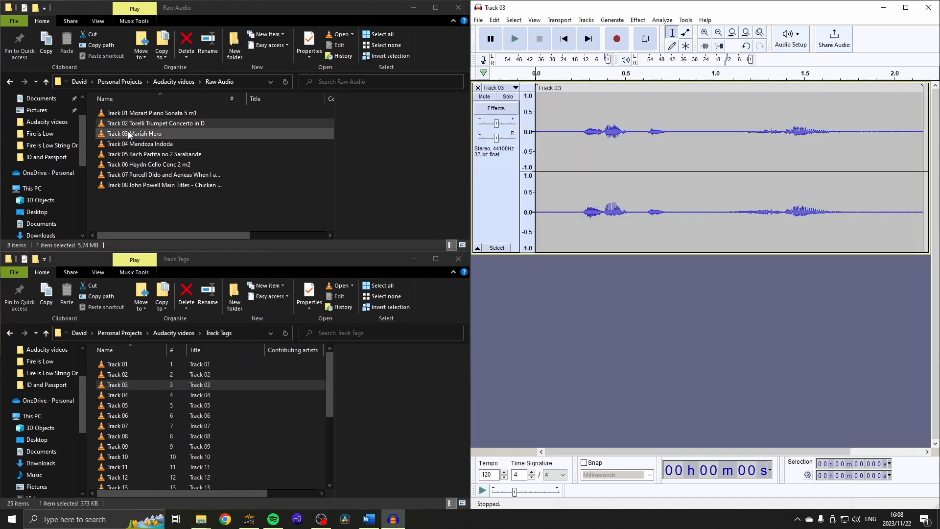
{"action": "left_click_drag", "start_coordinate": [133, 139], "coordinate": [556, 331]}
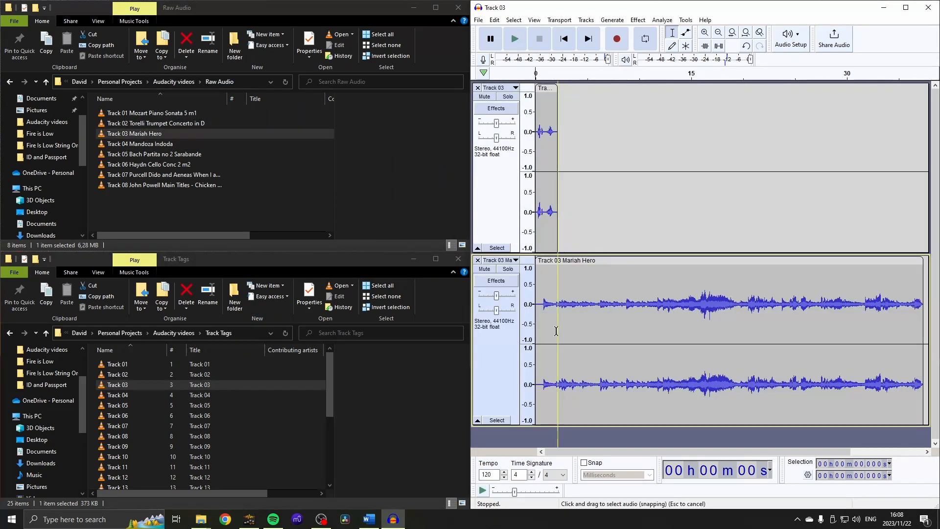
{"action": "left_click_drag", "start_coordinate": [567, 261], "coordinate": [572, 184]}
{"action": "left_click", "coordinate": [477, 260]}
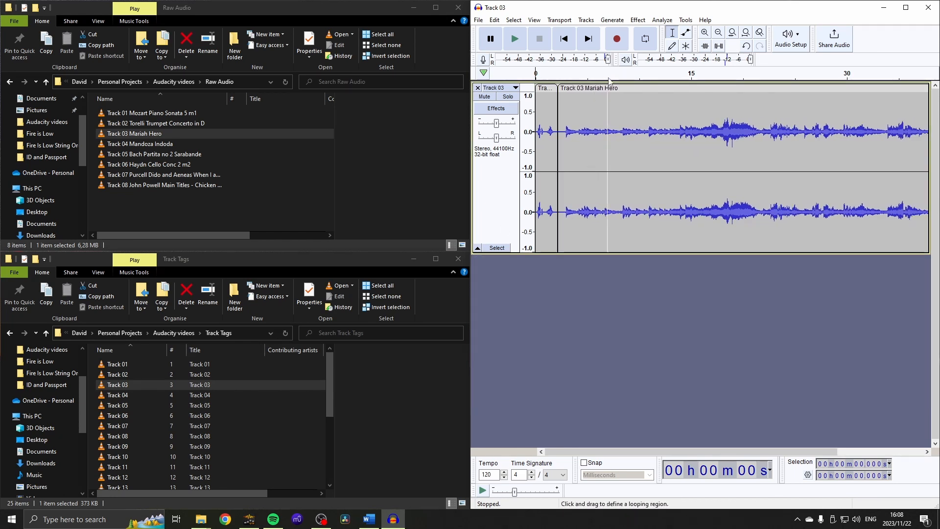
Repeat the last Loudness Normalization on the Mariah Hero clip.
{"action": "left_click", "coordinate": [611, 88]}
{"action": "key", "text": "ctrl+r"}
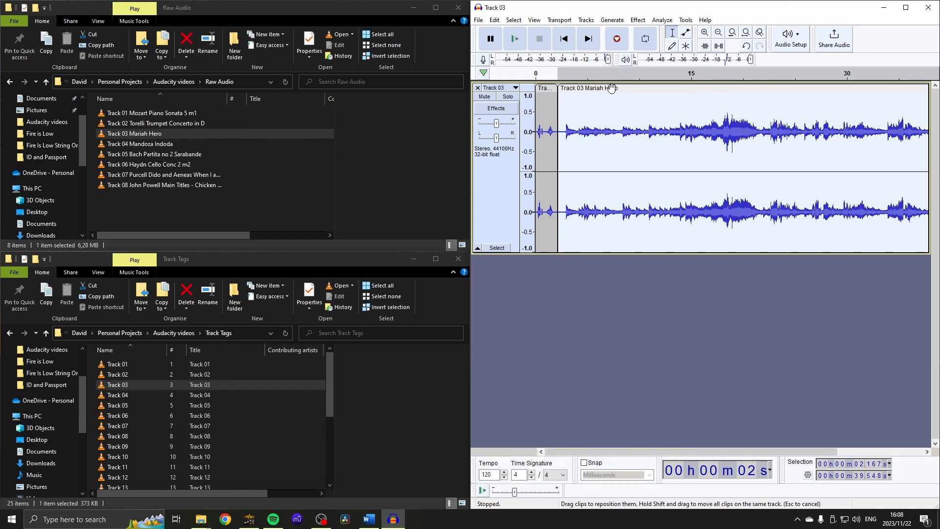
Export the entire project as Track 03.mp3 to the Final Tracks folder and clear the project of its track.
{"action": "key", "text": "ctrl+shift+e"}
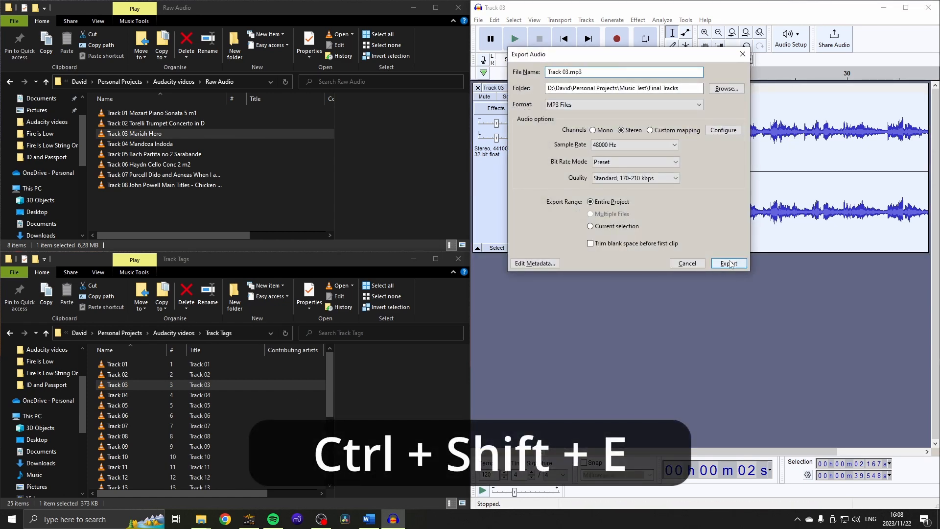
{"action": "left_click", "coordinate": [728, 263]}
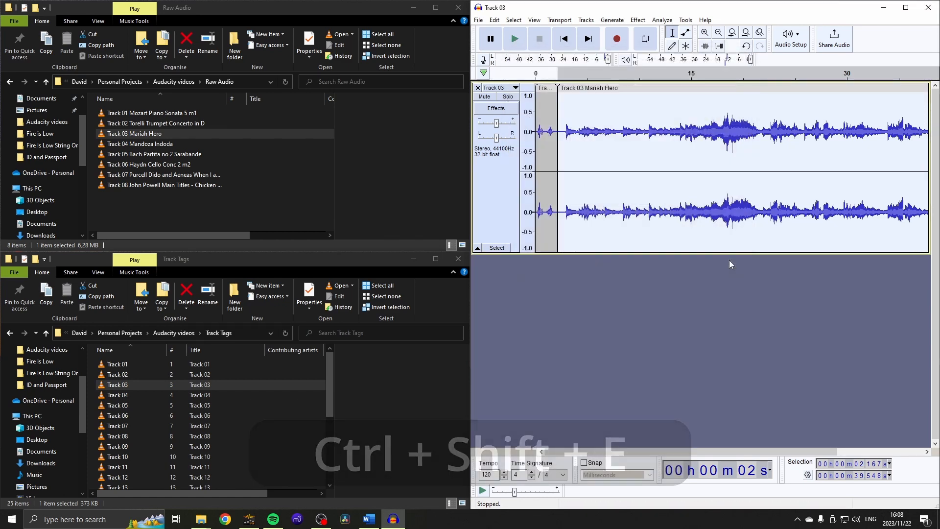
{"action": "left_click", "coordinate": [477, 88]}
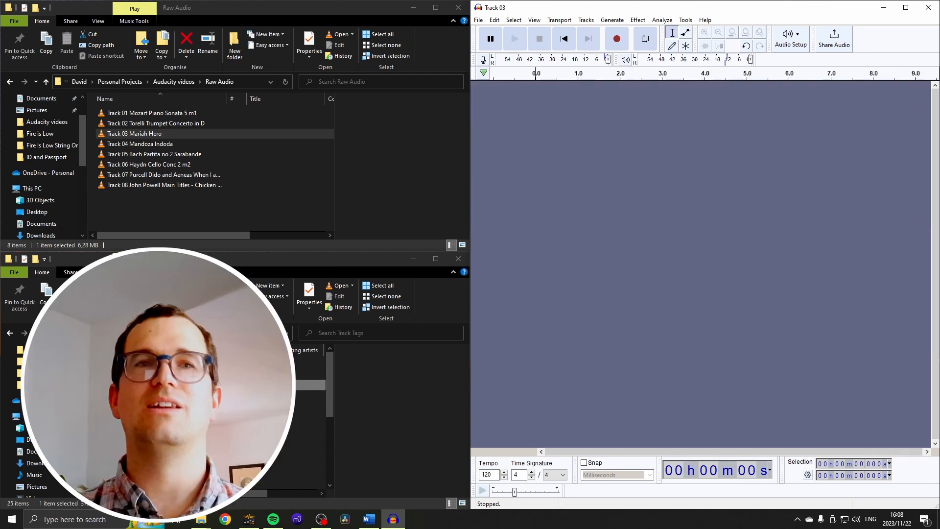